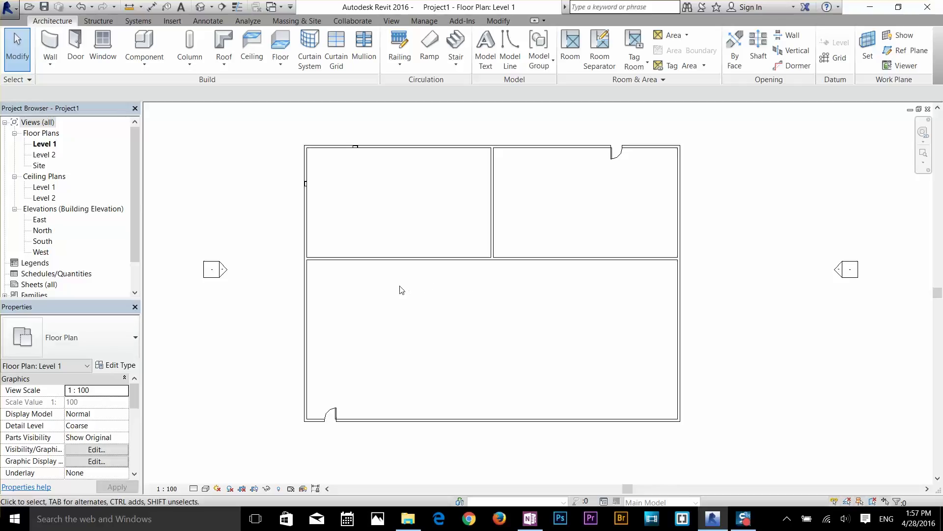
# Select the left exterior wall, replace that selection with the top exterior wall, and clear it.
pyautogui.click(308, 292)
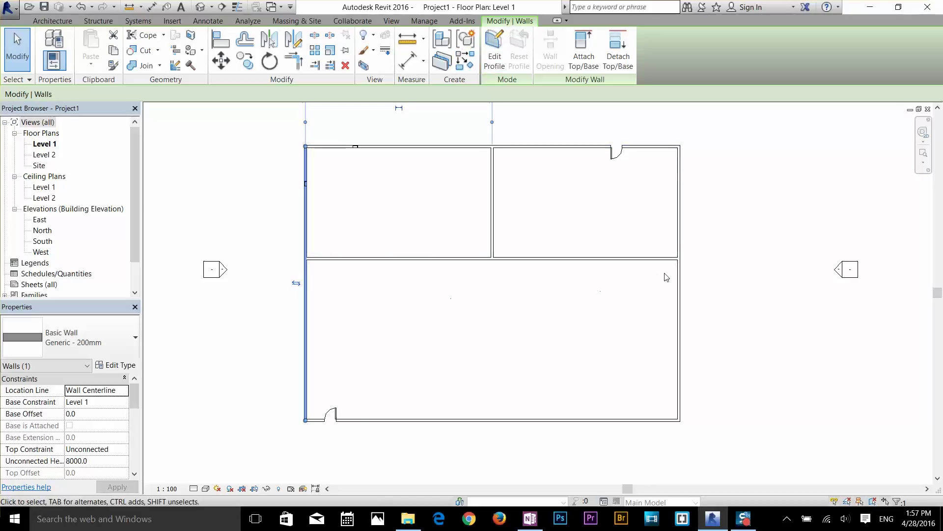
pyautogui.click(722, 272)
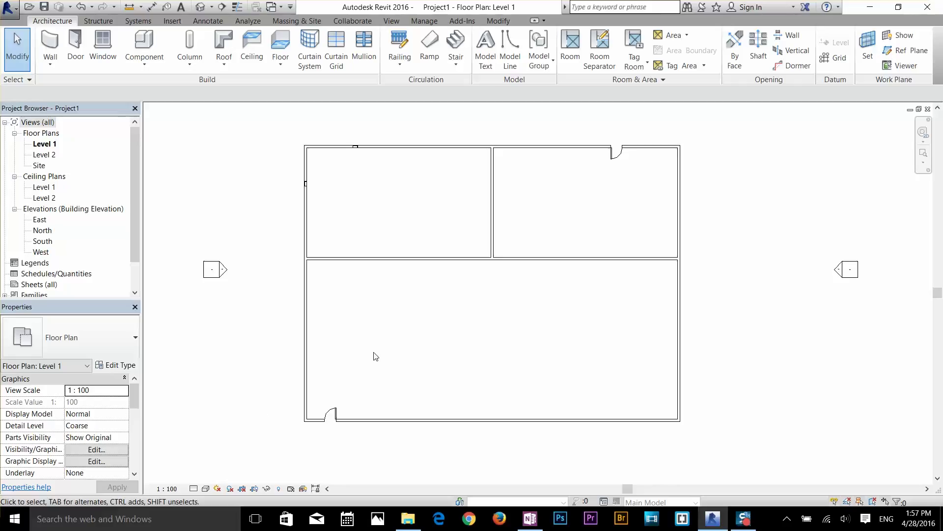
pyautogui.click(308, 303)
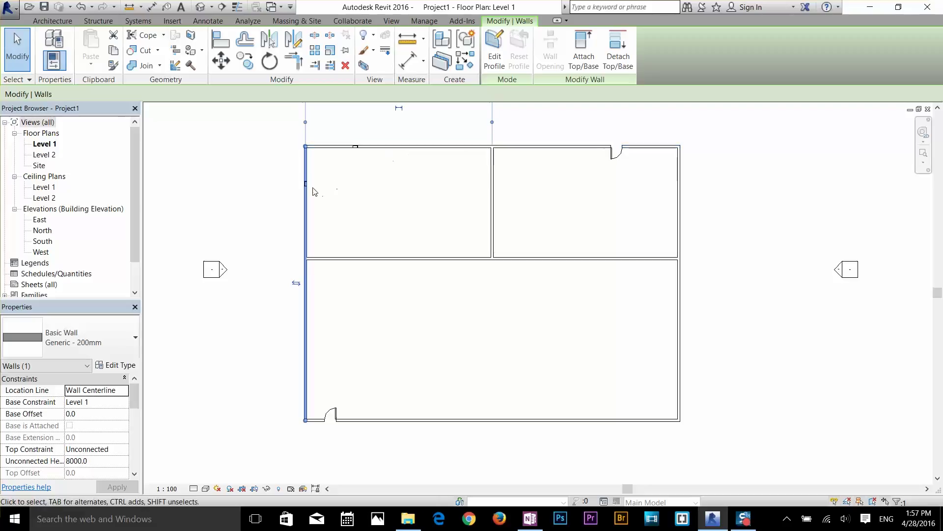
pyautogui.click(415, 147)
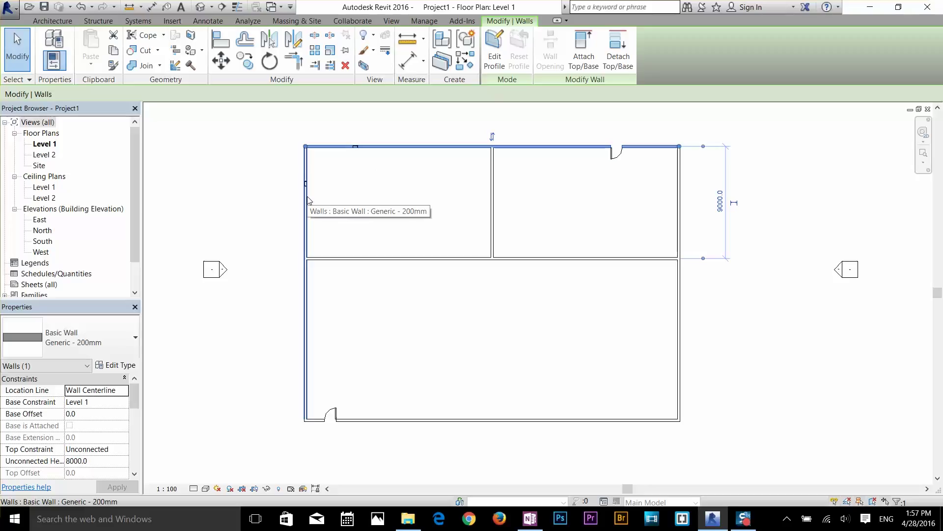
pyautogui.click(384, 194)
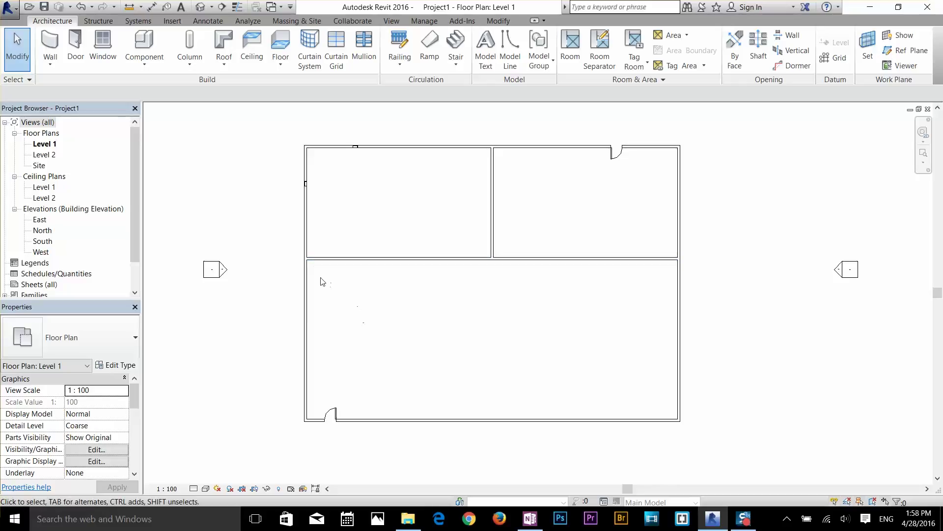
# Select all six walls together, starting from the left exterior wall and adding the others one at a time.
pyautogui.click(308, 289)
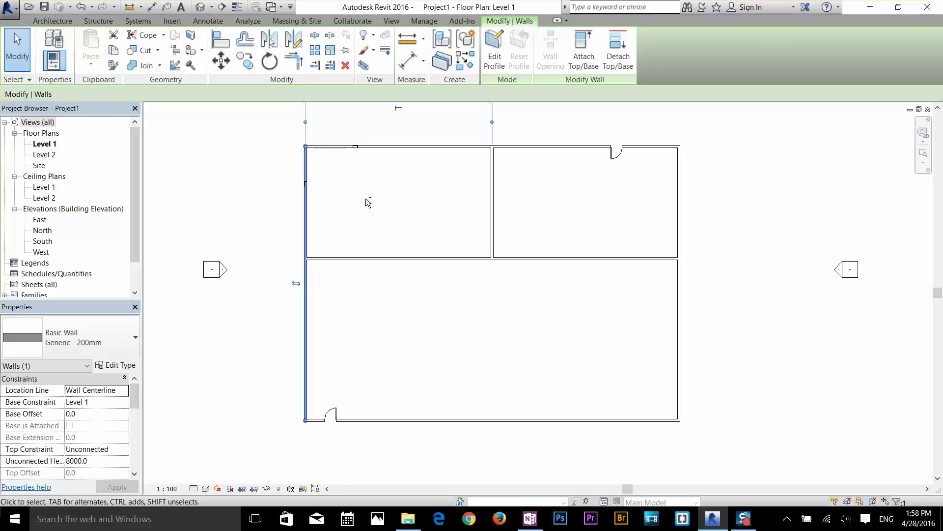
pyautogui.keyDown('ctrl'); pyautogui.click(383, 147); pyautogui.keyUp('ctrl')
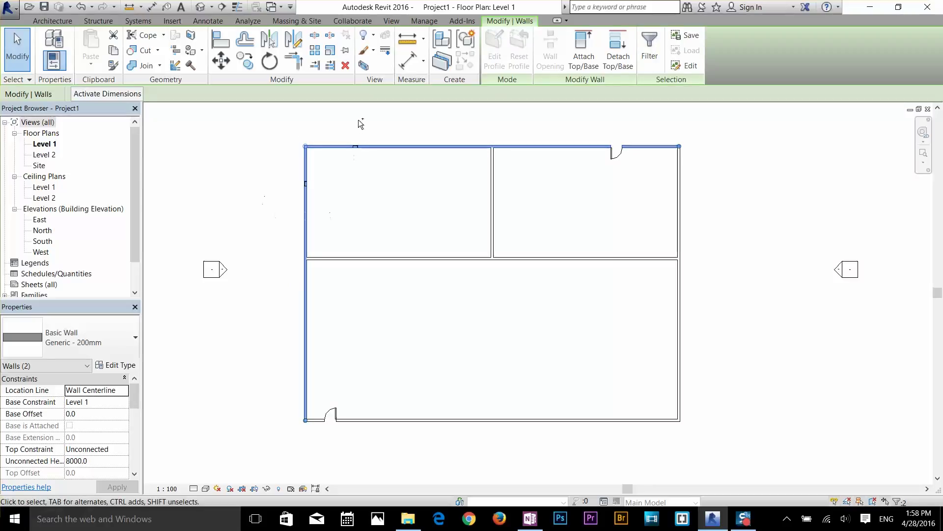
pyautogui.keyDown('ctrl'); pyautogui.click(492, 194); pyautogui.keyUp('ctrl')
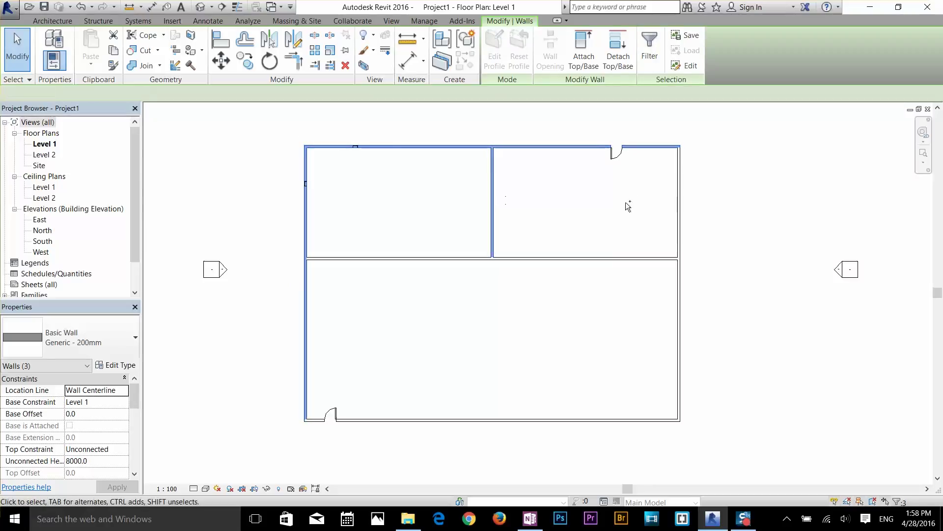
pyautogui.keyDown('ctrl'); pyautogui.click(679, 196); pyautogui.keyUp('ctrl')
pyautogui.keyDown('ctrl'); pyautogui.click(646, 258); pyautogui.keyUp('ctrl')
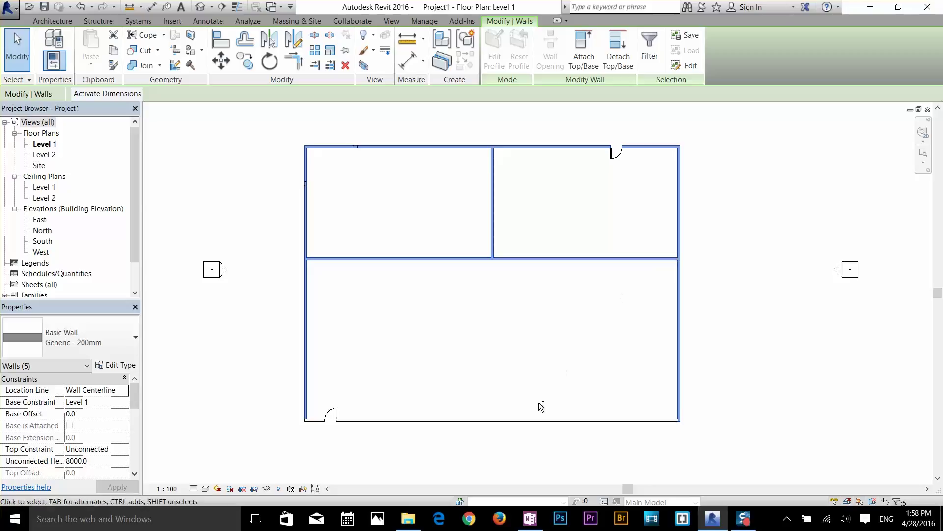
pyautogui.keyDown('ctrl'); pyautogui.click(535, 419); pyautogui.keyUp('ctrl')
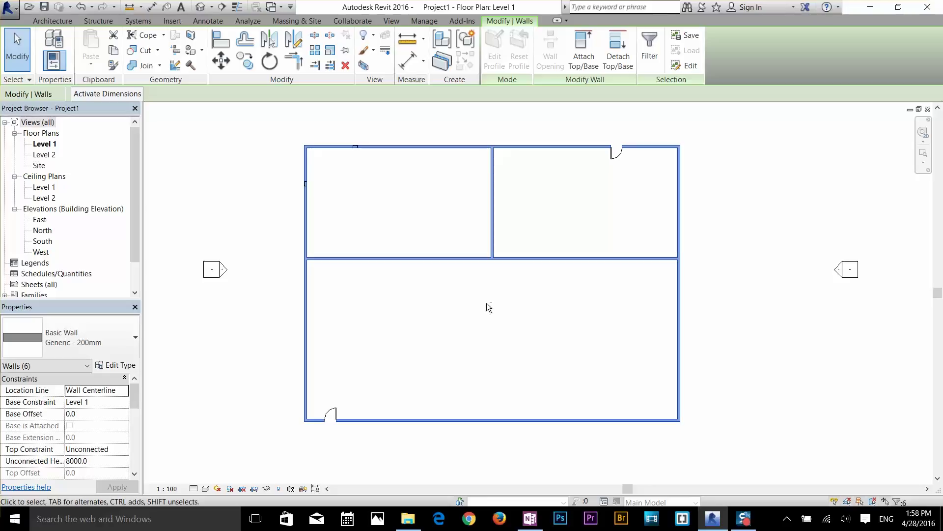
# Remove walls from the selection one by one until only the bottom exterior wall is left, and clear the selection.
pyautogui.keyDown('shift'); pyautogui.click(492, 237); pyautogui.keyUp('shift')
pyautogui.keyDown('shift'); pyautogui.click(431, 259); pyautogui.keyUp('shift')
pyautogui.keyDown('shift'); pyautogui.click(426, 147); pyautogui.keyUp('shift')
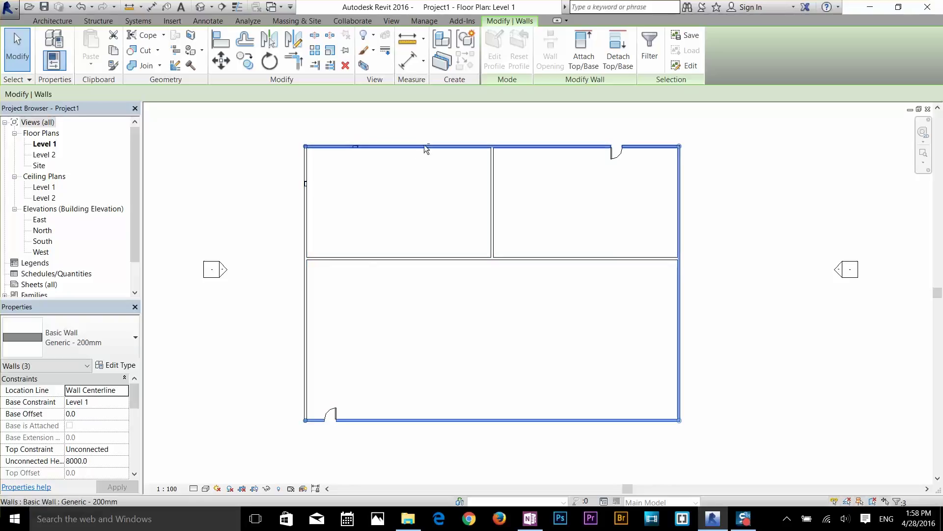
pyautogui.keyDown('shift'); pyautogui.click(679, 212); pyautogui.keyUp('shift')
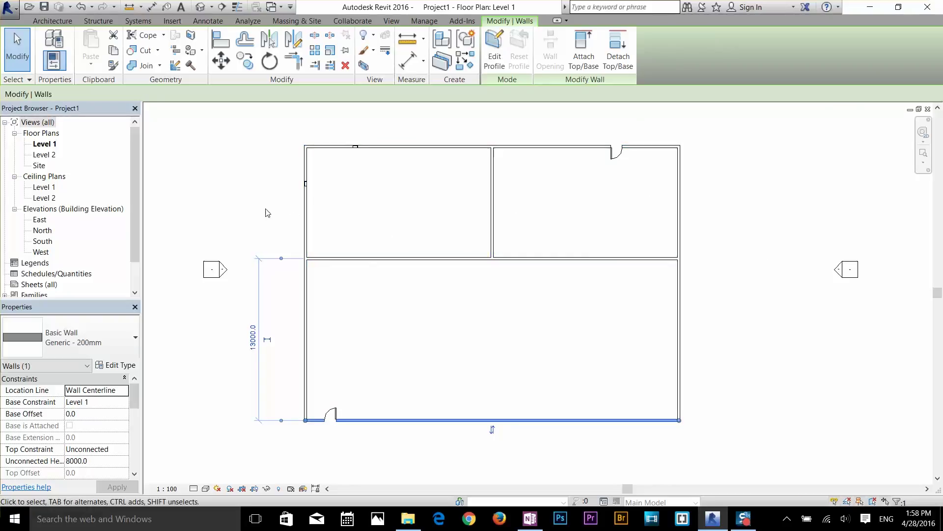
pyautogui.press('Escape')
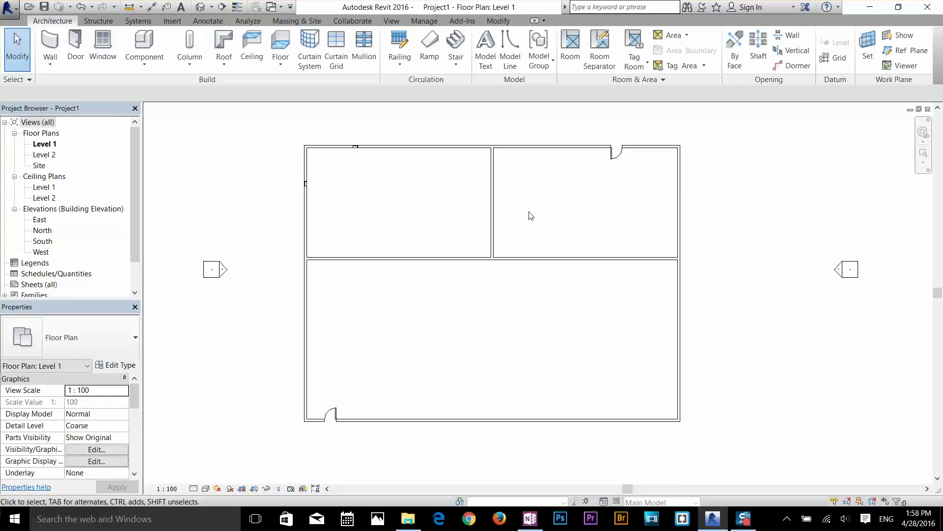
pyautogui.rightClick(565, 224)
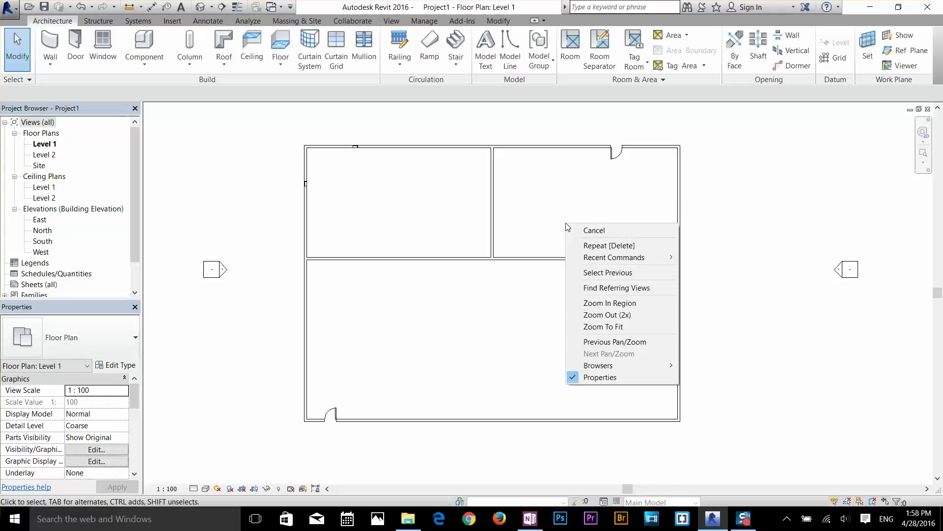
pyautogui.click(592, 233)
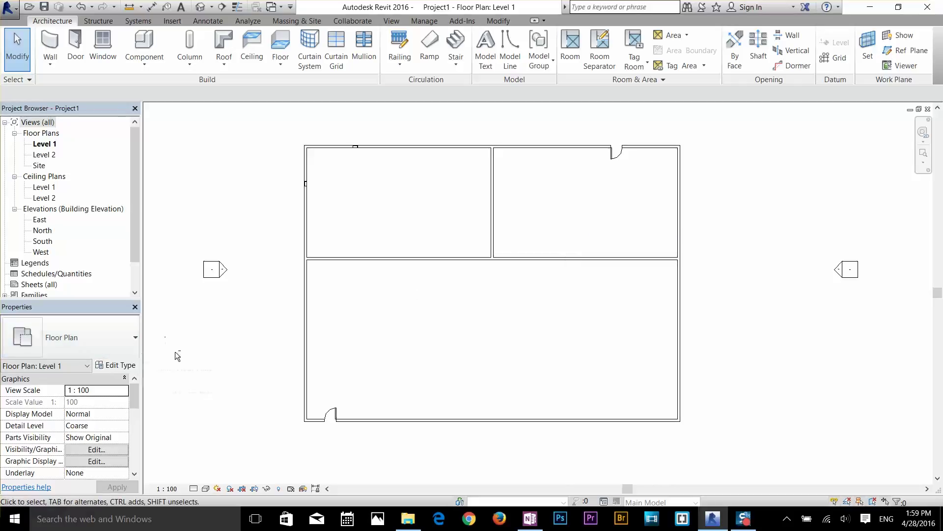
# Select the left exterior wall, both interior walls and the top exterior wall together.
pyautogui.click(304, 304)
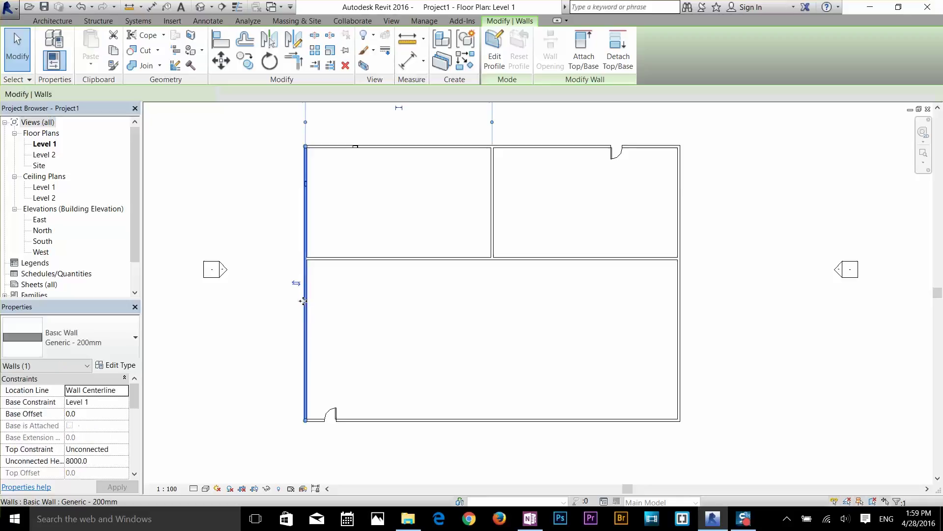
pyautogui.keyDown('ctrl'); pyautogui.click(399, 261); pyautogui.keyUp('ctrl')
pyautogui.keyDown('ctrl'); pyautogui.click(492, 216); pyautogui.keyUp('ctrl')
pyautogui.keyDown('ctrl'); pyautogui.click(469, 146); pyautogui.keyUp('ctrl')
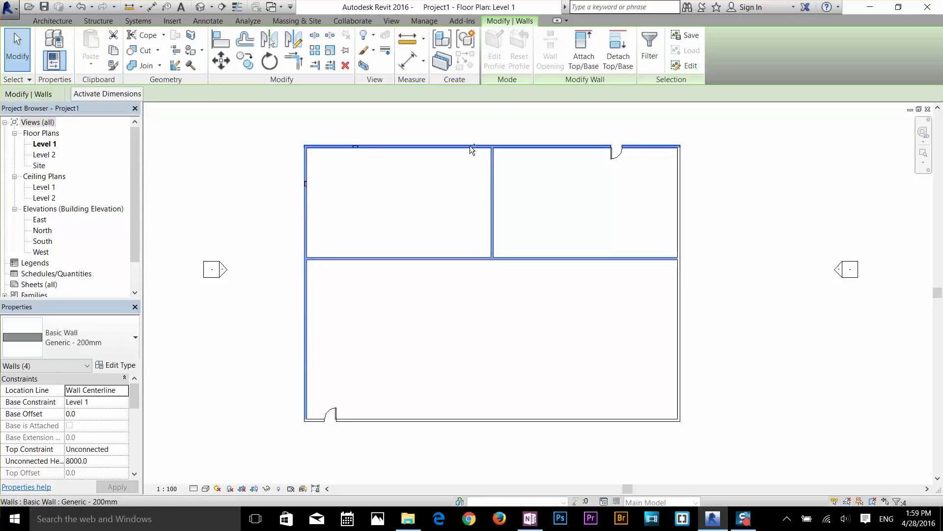
pyautogui.click(32, 368)
pyautogui.click(32, 369)
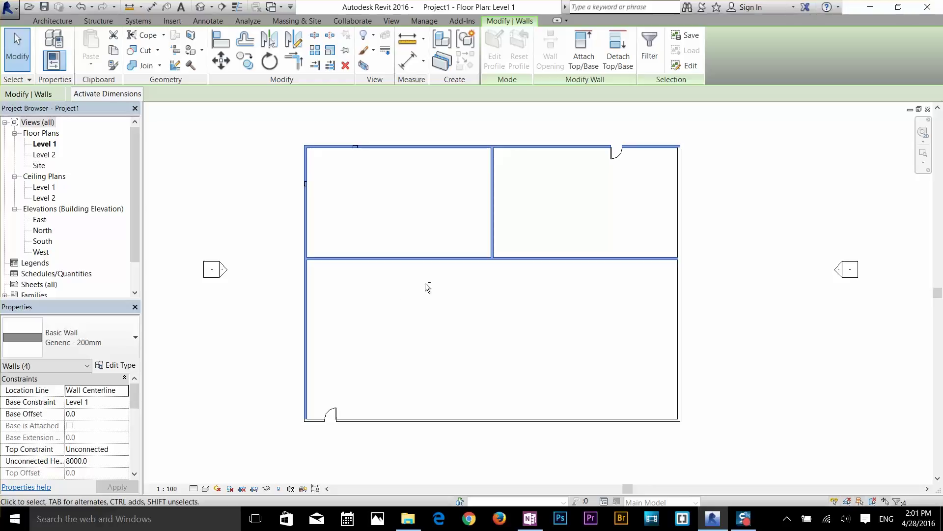
# Add the bottom and right exterior walls to the selection, remove the horizontal interior wall from it, and clear the selection.
pyautogui.keyDown('ctrl'); pyautogui.click(399, 419); pyautogui.keyUp('ctrl')
pyautogui.keyDown('ctrl'); pyautogui.click(678, 333); pyautogui.keyUp('ctrl')
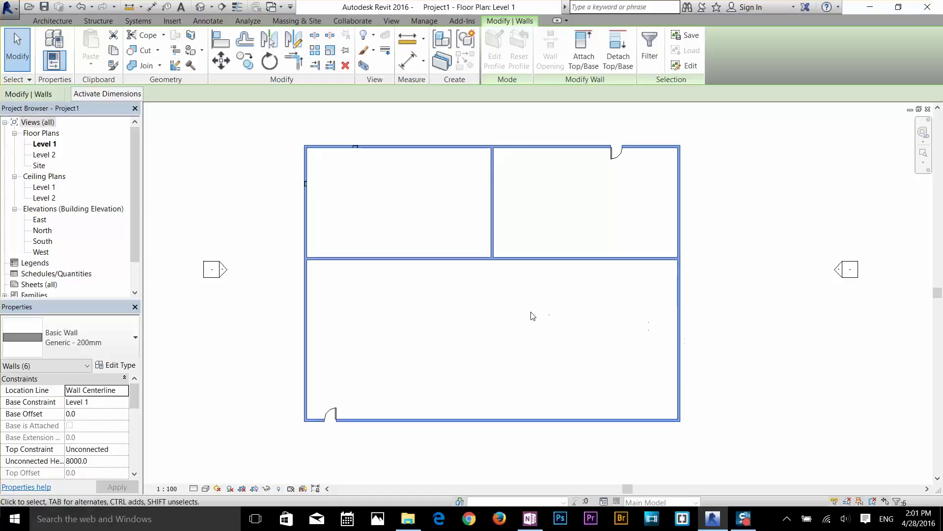
pyautogui.keyDown('shift'); pyautogui.click(635, 255); pyautogui.keyUp('shift')
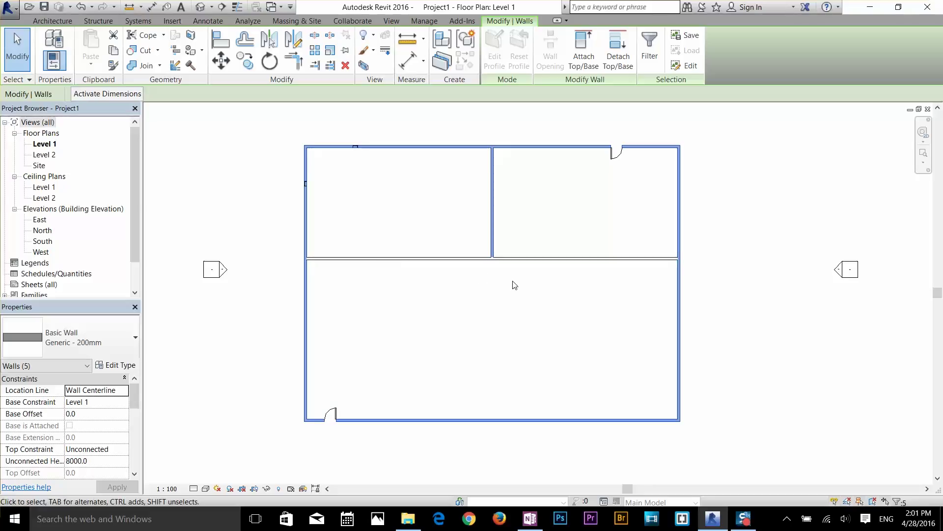
pyautogui.press('Escape')
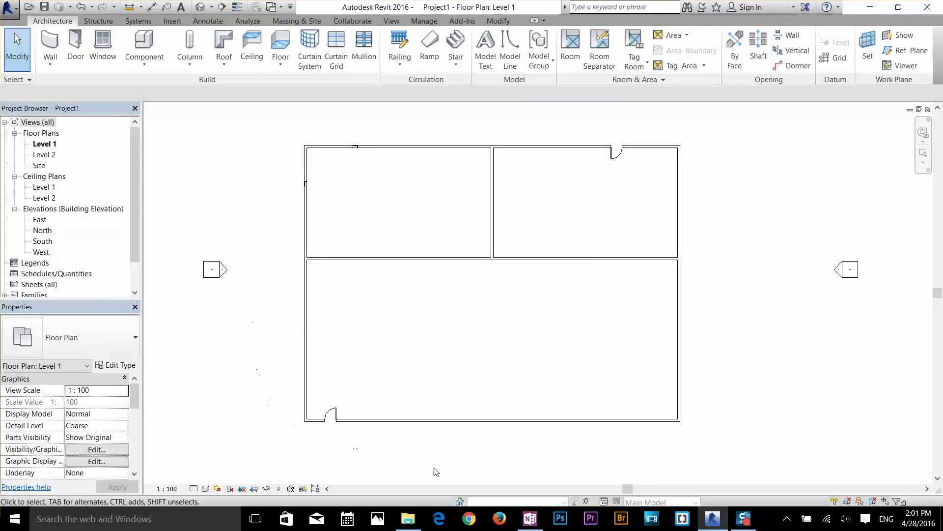
# Select the left exterior wall, the horizontal interior wall and the top wall's window together, and clear the selection.
pyautogui.moveTo(763, 289); pyautogui.dragTo(355, 203)
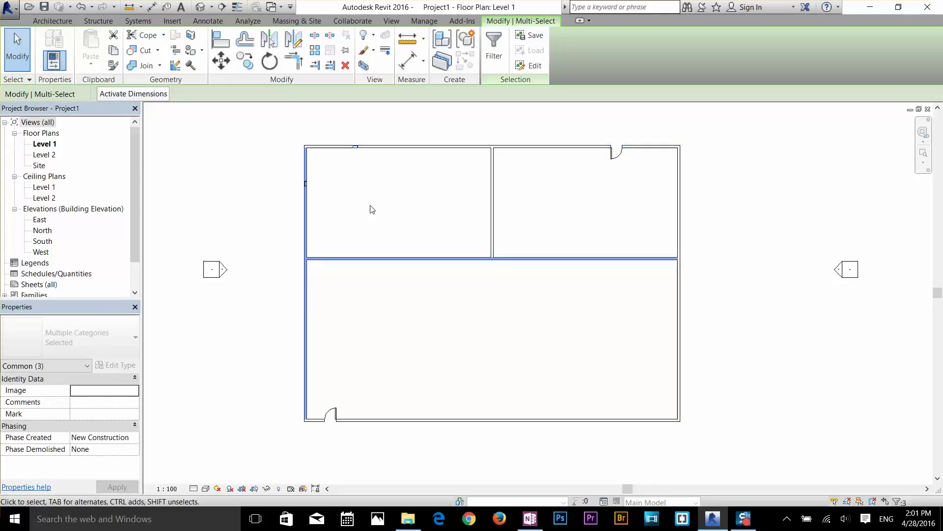
pyautogui.click(14, 53)
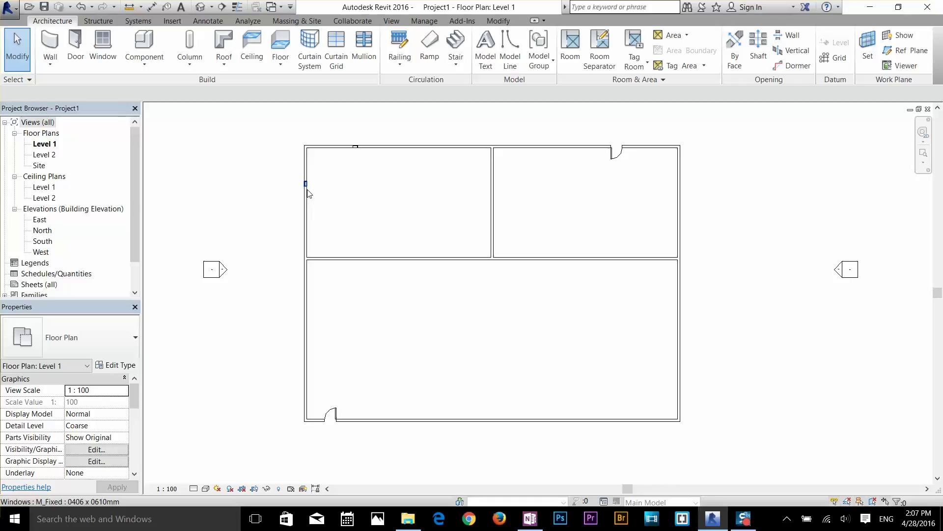
# Cycle the preselection highlight at the left wall's window through the overlapping window, wall and chain of walls.
pyautogui.press('Tab')
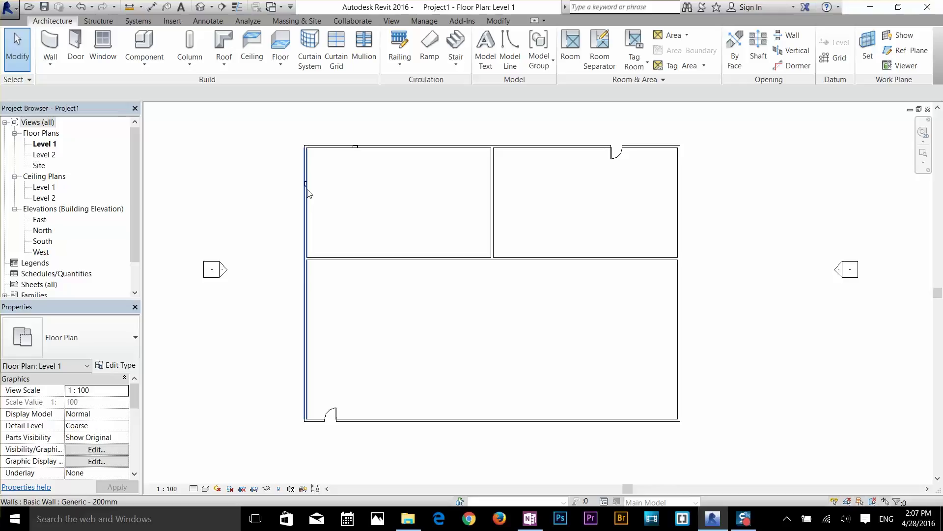
pyautogui.press('Tab')
pyautogui.press('Tab')
pyautogui.press('Tab')
pyautogui.press('Tab')
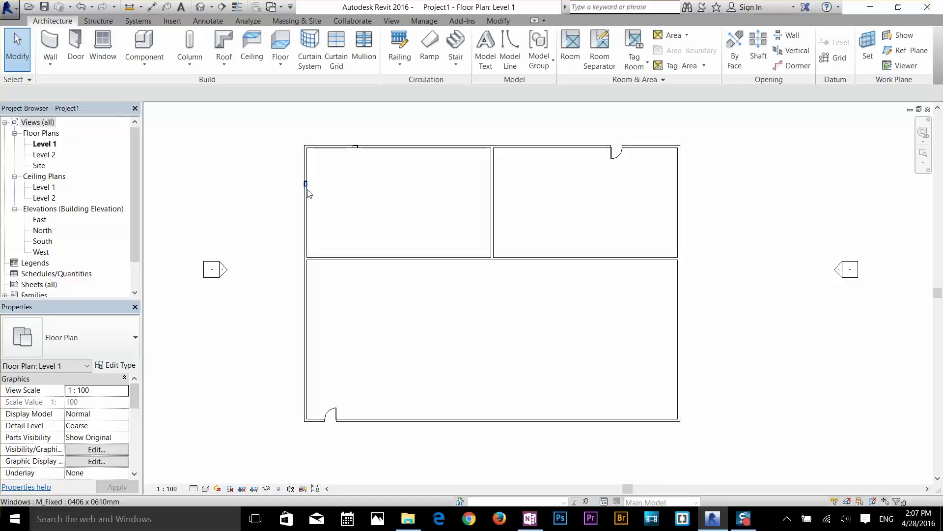
pyautogui.press('Tab')
pyautogui.press('Tab')
pyautogui.press('Tab')
pyautogui.press('Tab')
pyautogui.press('Tab')
pyautogui.press('Tab')
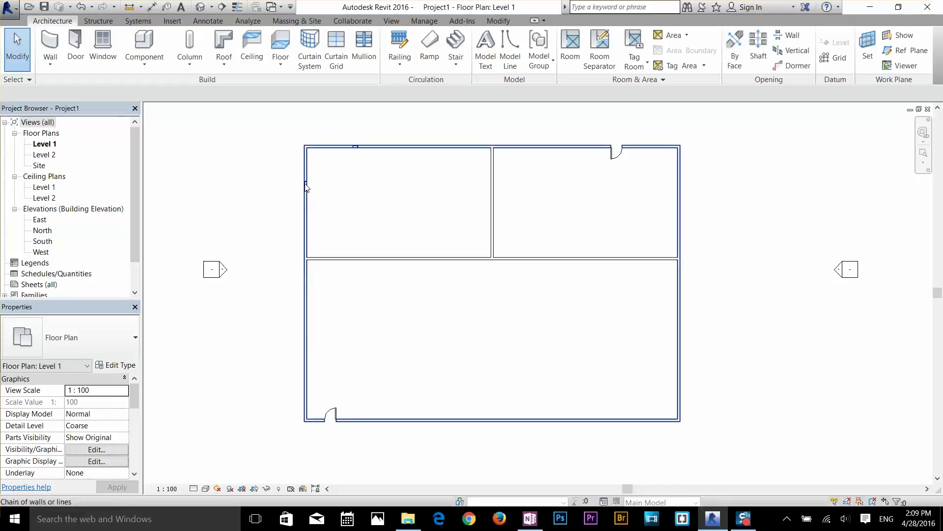
# Select the connected chain of four exterior walls from the left wall, and clear the selection.
pyautogui.press('Tab')
pyautogui.press('Tab')
pyautogui.press('Tab')
pyautogui.click(305, 186)
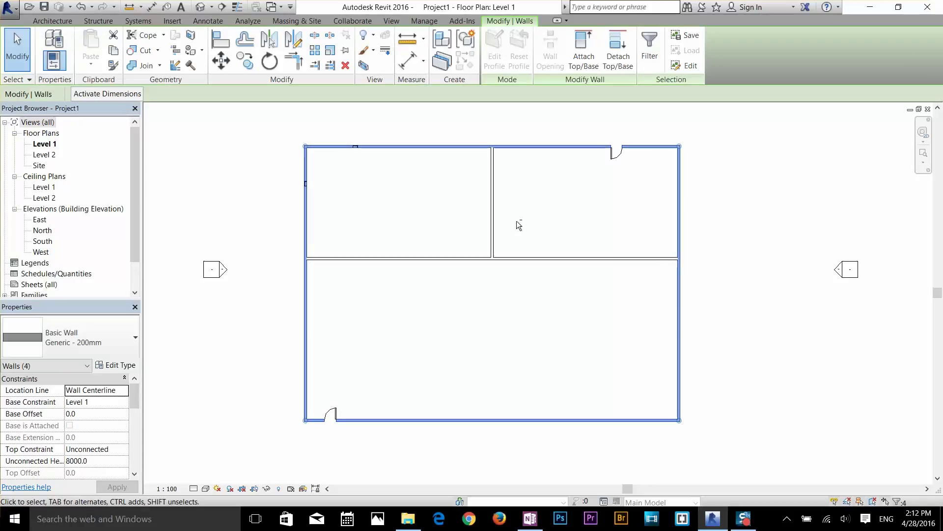
pyautogui.click(520, 220)
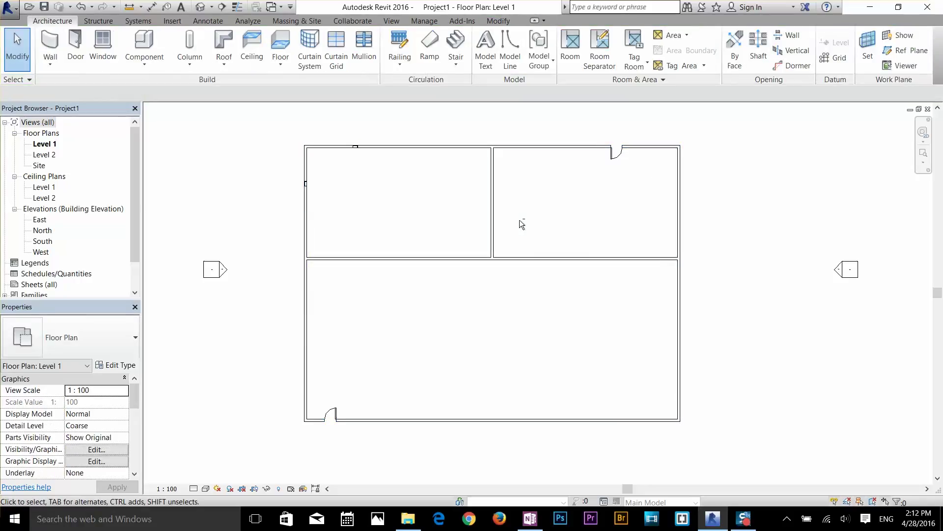
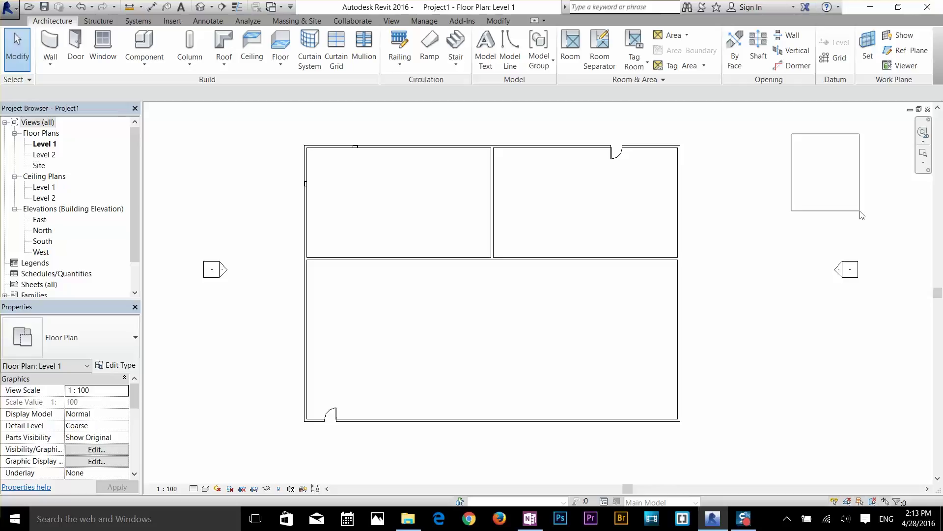
# Select only the two windows near the upper-left corner of the plan with an enclosing selection box, and clear the selection.
pyautogui.moveTo(861, 215); pyautogui.dragTo(865, 213)
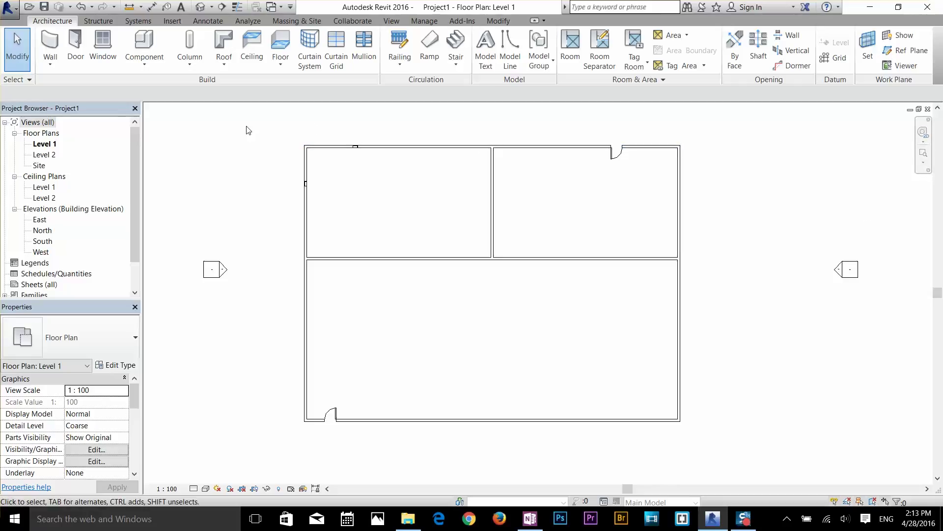
pyautogui.moveTo(252, 120); pyautogui.dragTo(389, 222)
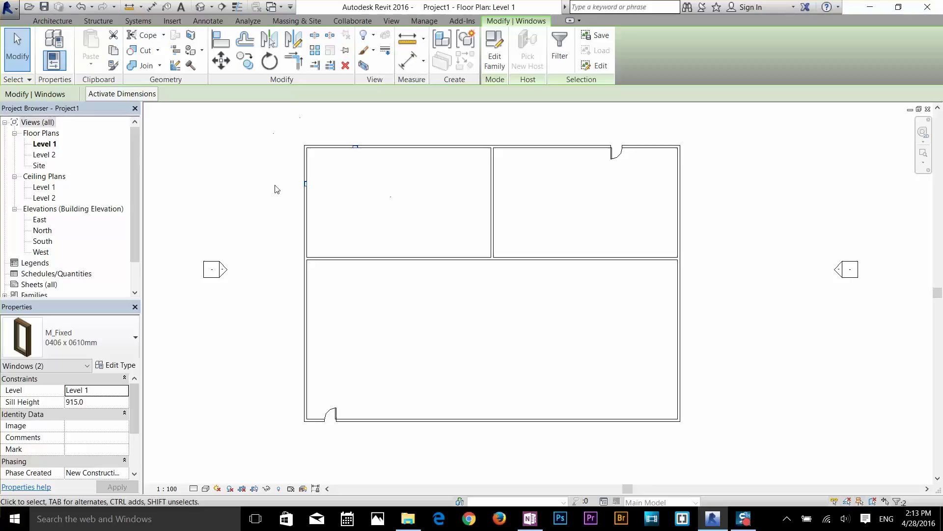
pyautogui.click(338, 213)
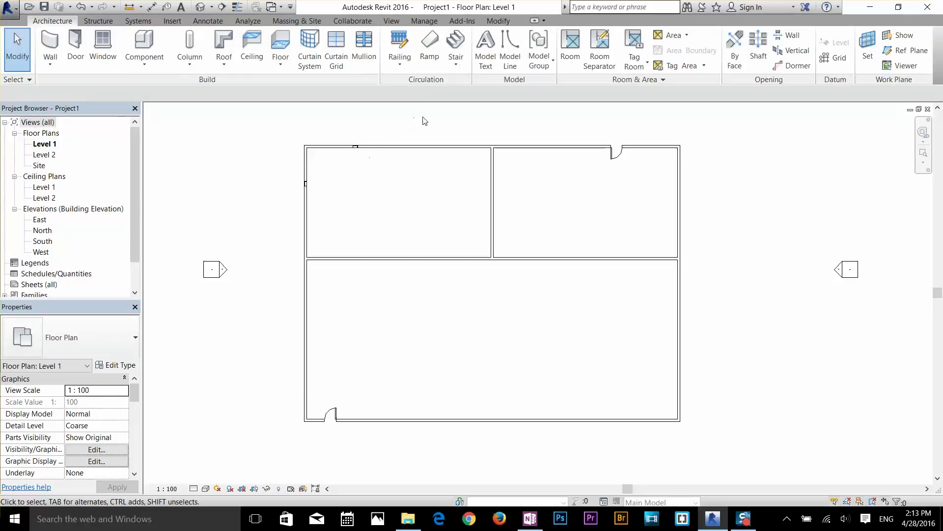
# Select the walls and windows at the plan's upper-left corner with a crossing box, and instead the bottom wall's door with an enclosing box.
pyautogui.moveTo(451, 119); pyautogui.dragTo(274, 206)
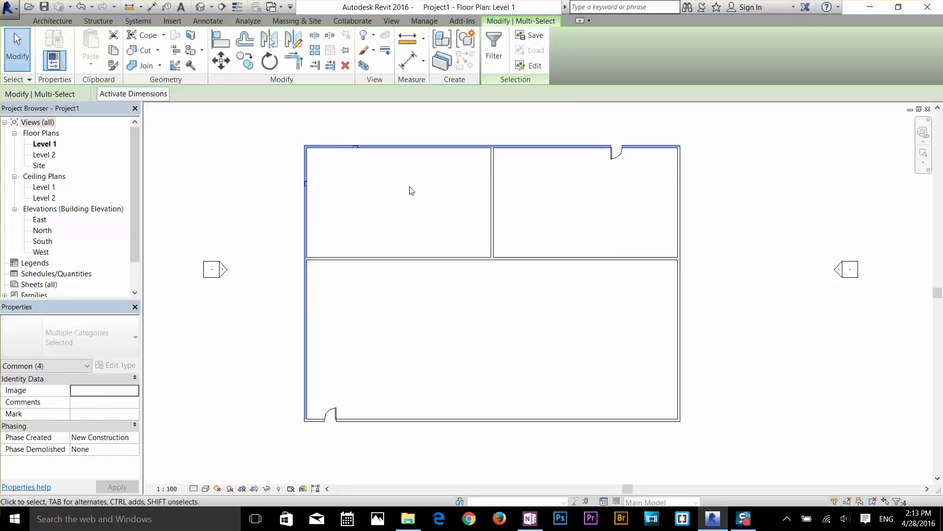
pyautogui.press('Escape')
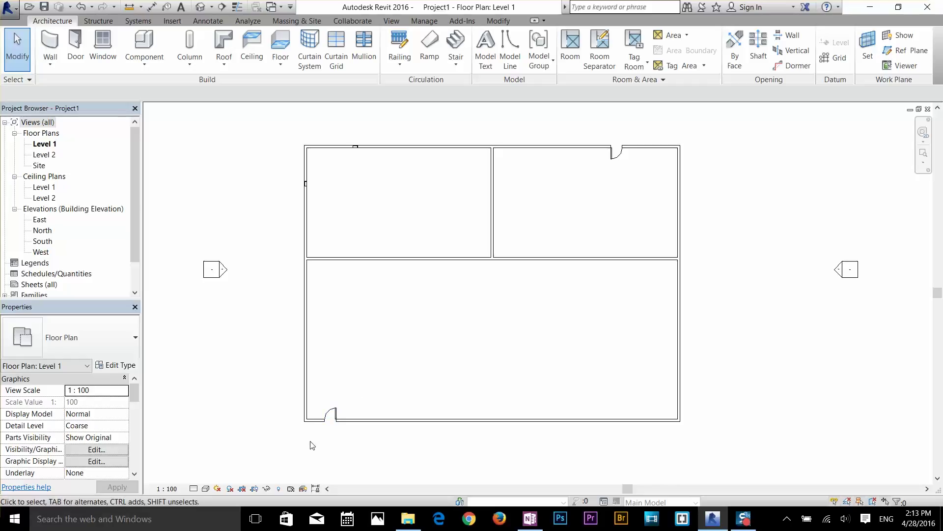
pyautogui.moveTo(310, 441); pyautogui.dragTo(398, 379)
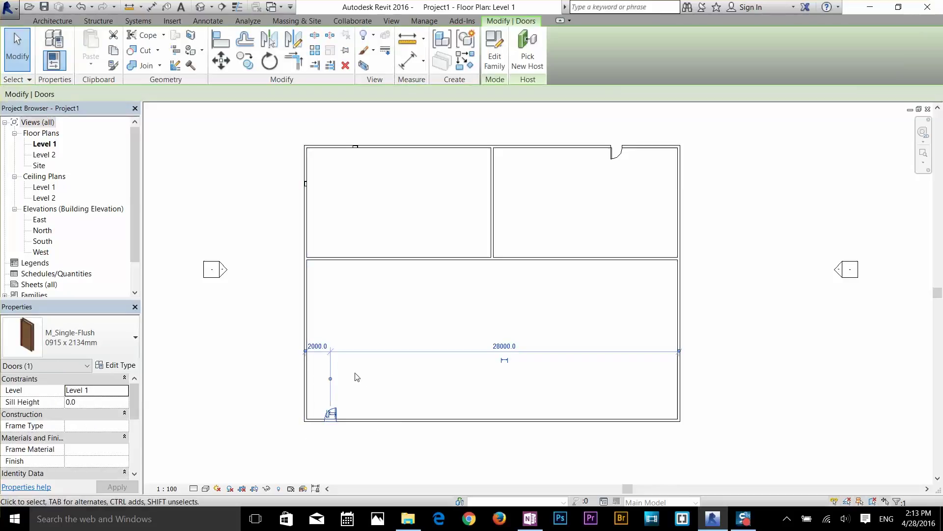
# Clear the door selection, select the door and wall at the plan's lower-left corner with a crossing box, and clear the selection again.
pyautogui.press('Escape')
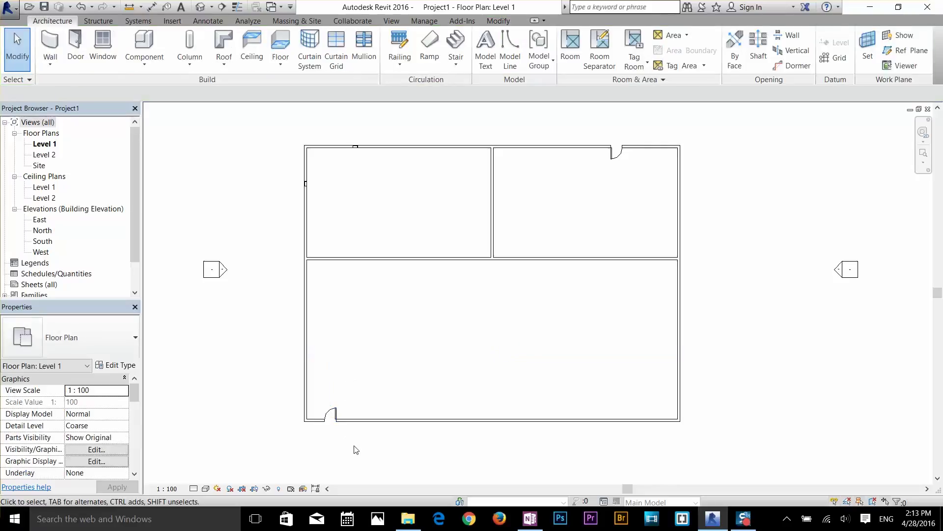
pyautogui.moveTo(358, 450); pyautogui.dragTo(308, 385)
pyautogui.press('Escape')
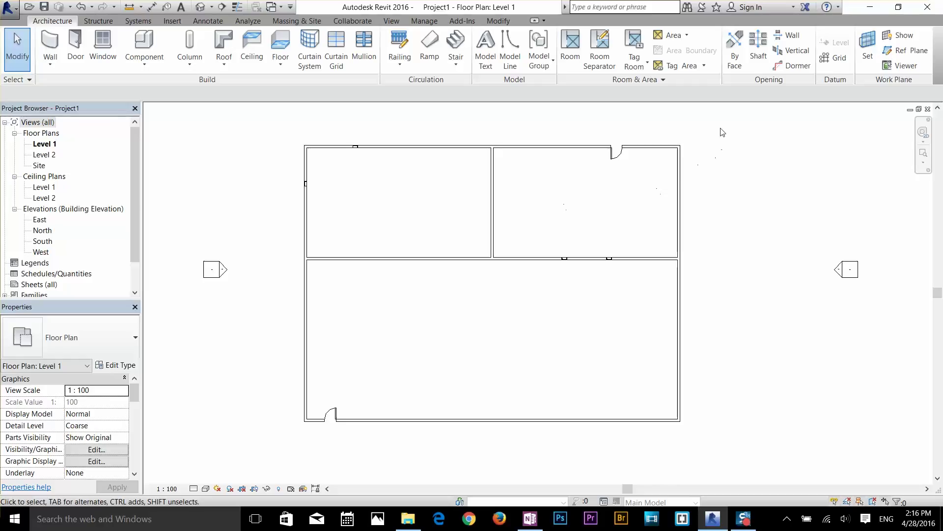
# Select the walls, door and windows around the upper-right room with a crossing box, and open the selection Filter clear of that room.
pyautogui.moveTo(723, 121); pyautogui.dragTo(456, 328)
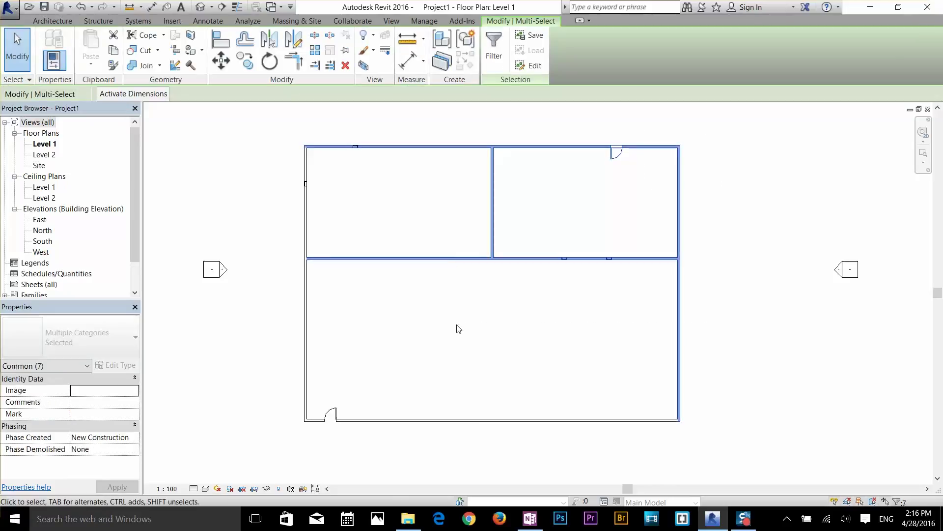
pyautogui.click(493, 55)
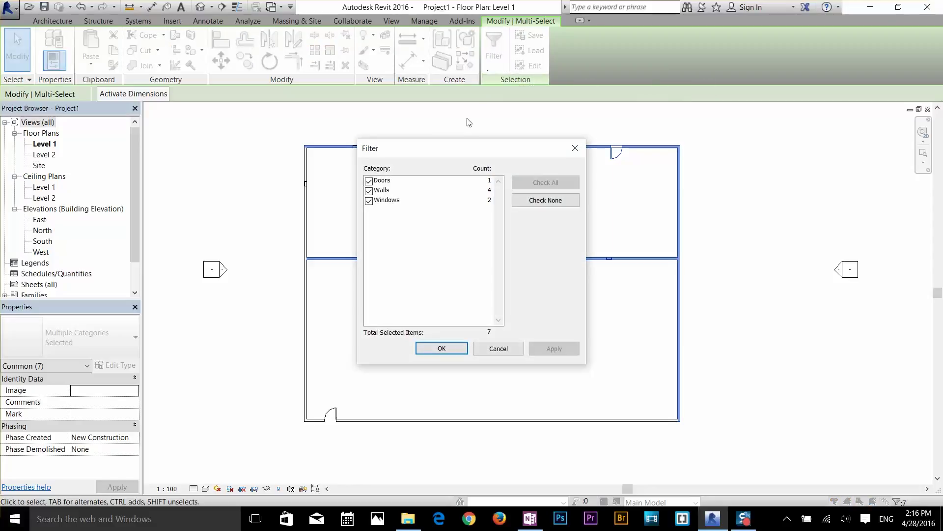
pyautogui.moveTo(454, 154); pyautogui.dragTo(326, 148)
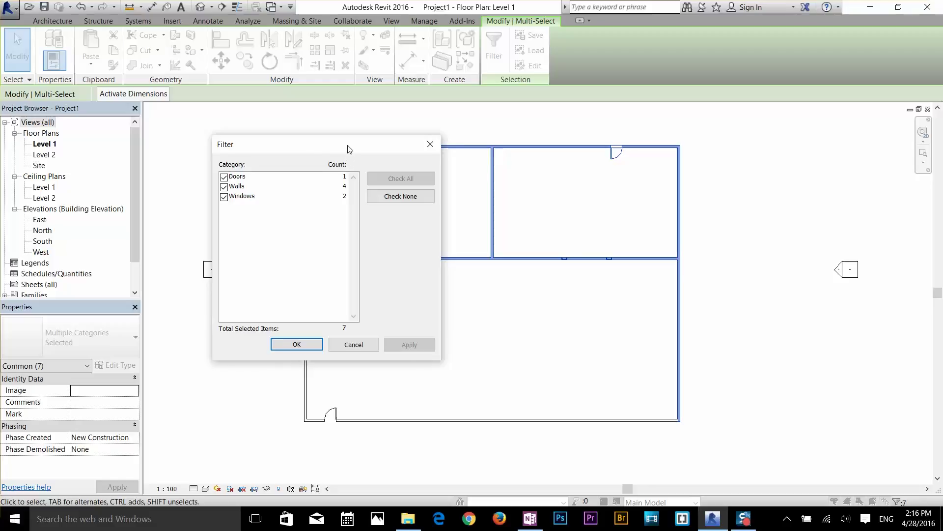
pyautogui.moveTo(349, 148); pyautogui.dragTo(276, 131)
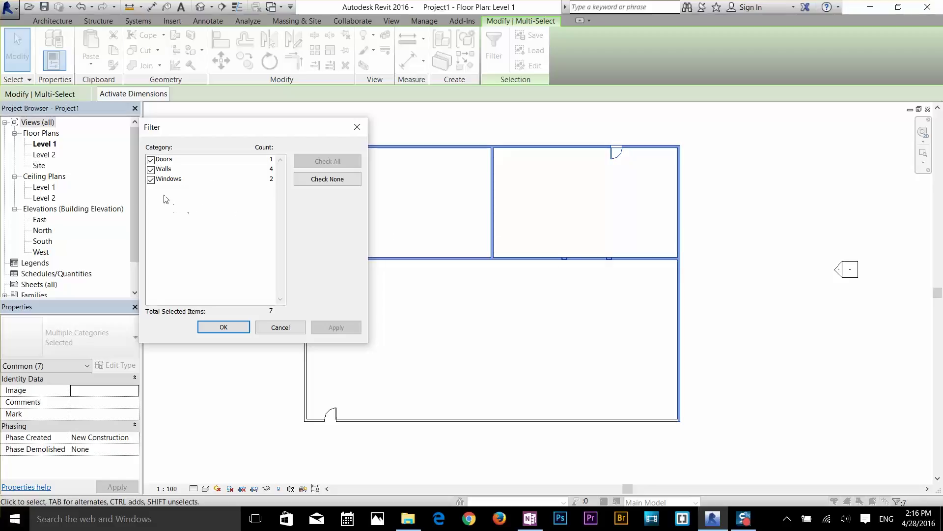
# Filter out the windows and the doors from the current selection, applying each change, so only Walls stay included.
pyautogui.click(151, 180)
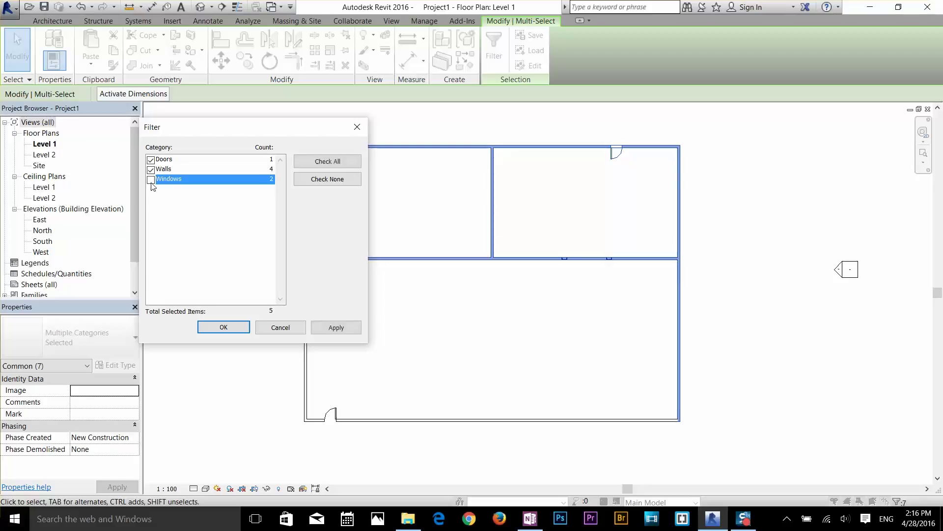
pyautogui.click(337, 327)
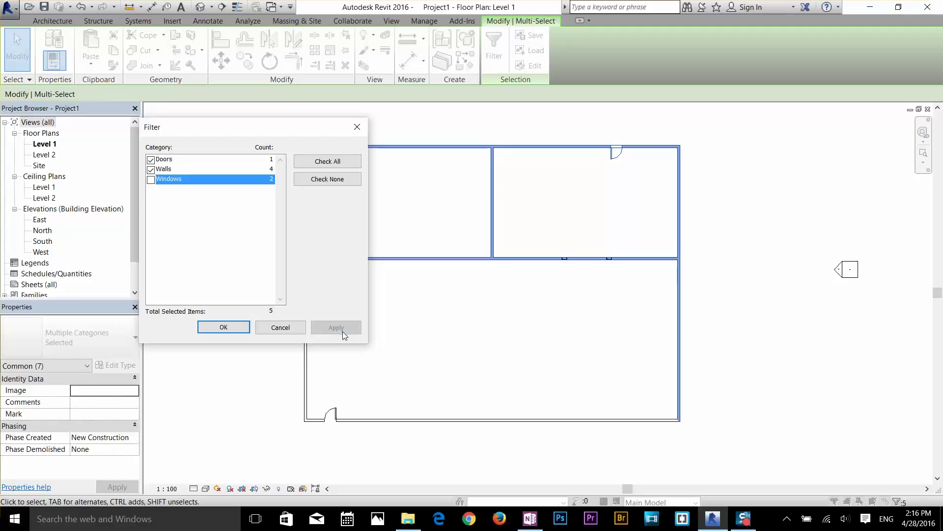
pyautogui.click(151, 160)
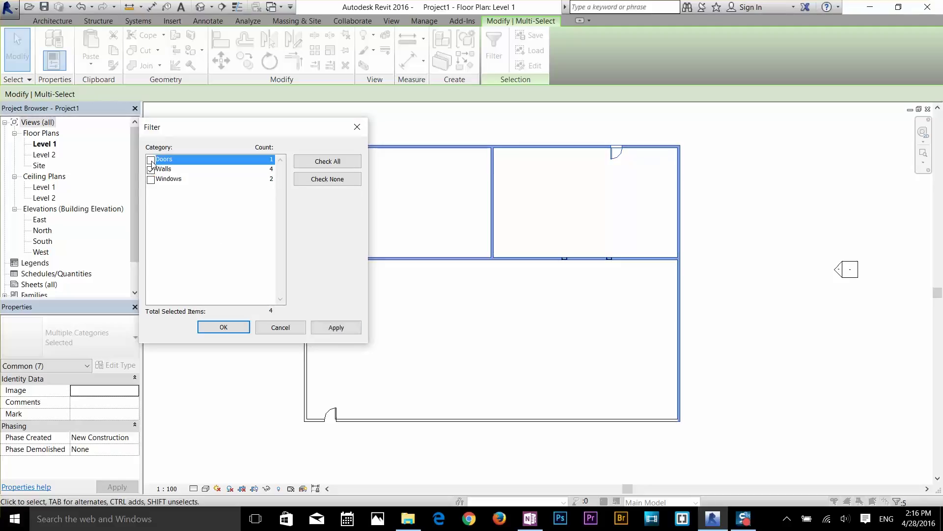
pyautogui.click(337, 328)
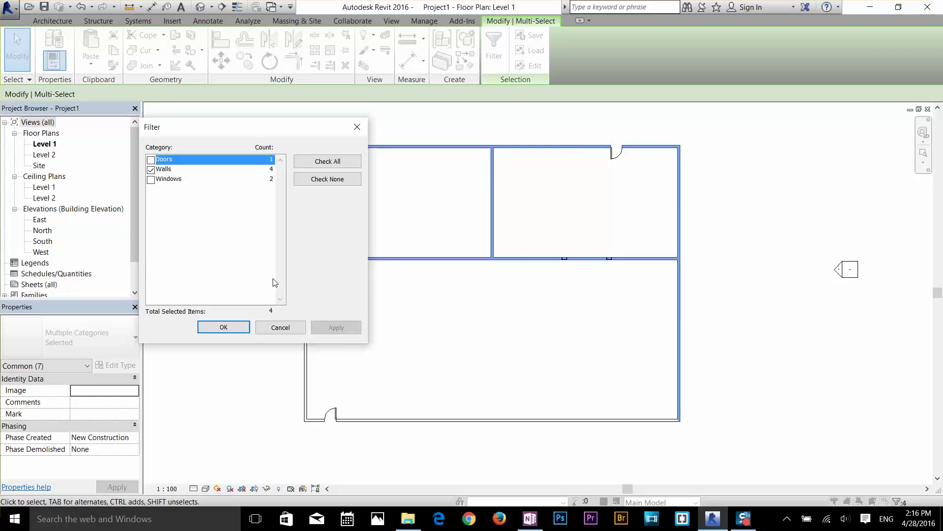
pyautogui.moveTo(285, 130)
pyautogui.mouseDown()
pyautogui.moveTo(301, 134)
pyautogui.moveTo(297, 123)
pyautogui.mouseUp()
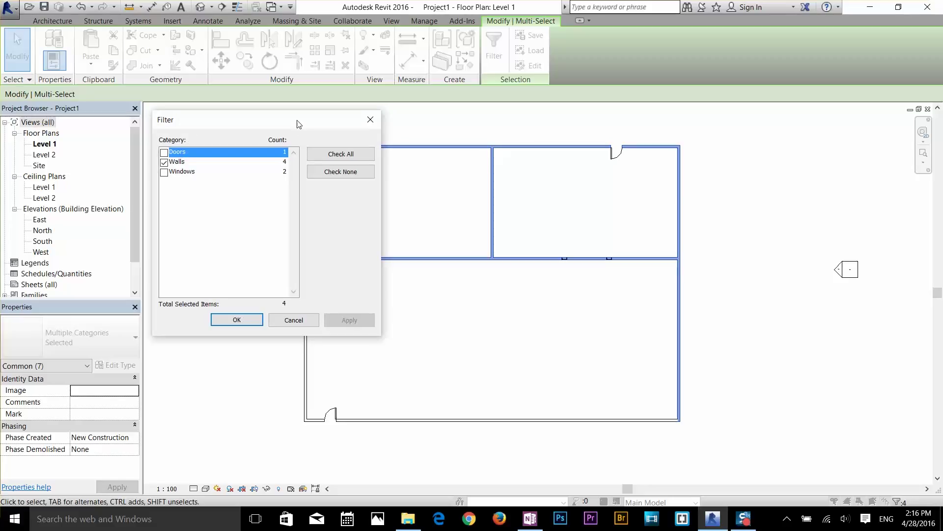